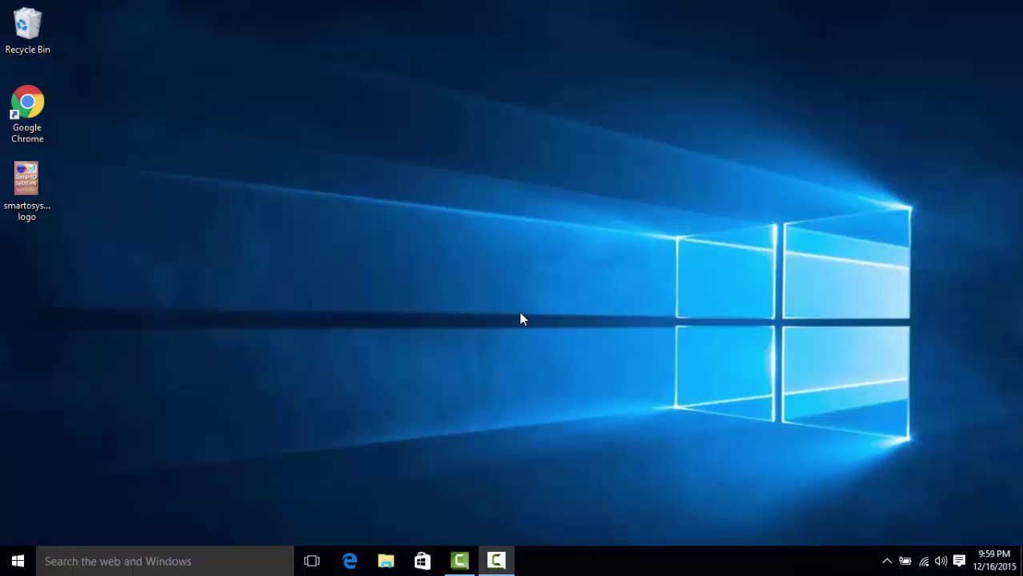
Open Settings > Accounts and choose to sign in with a Microsoft account instead.
left_click(15, 562)
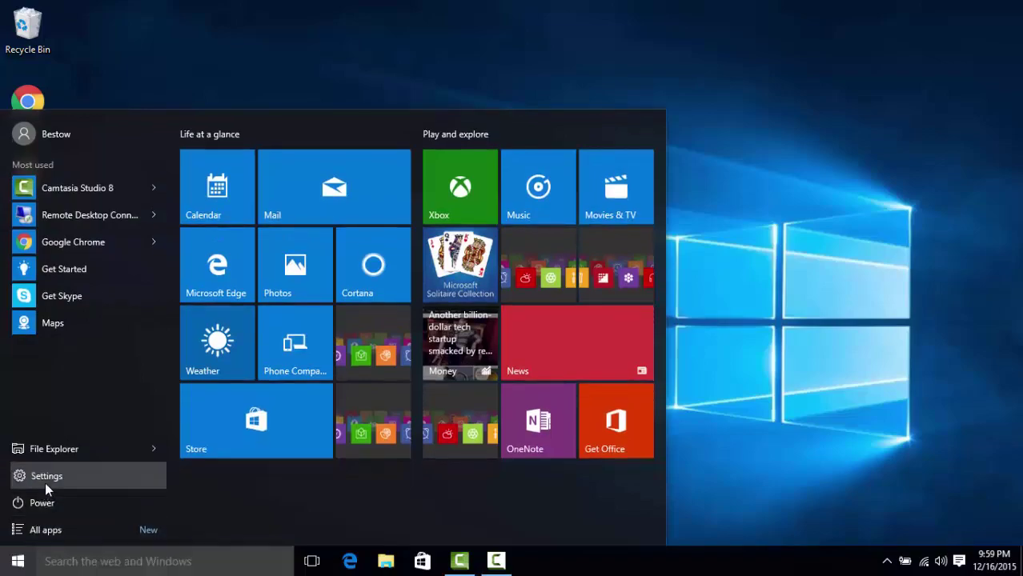
left_click(45, 482)
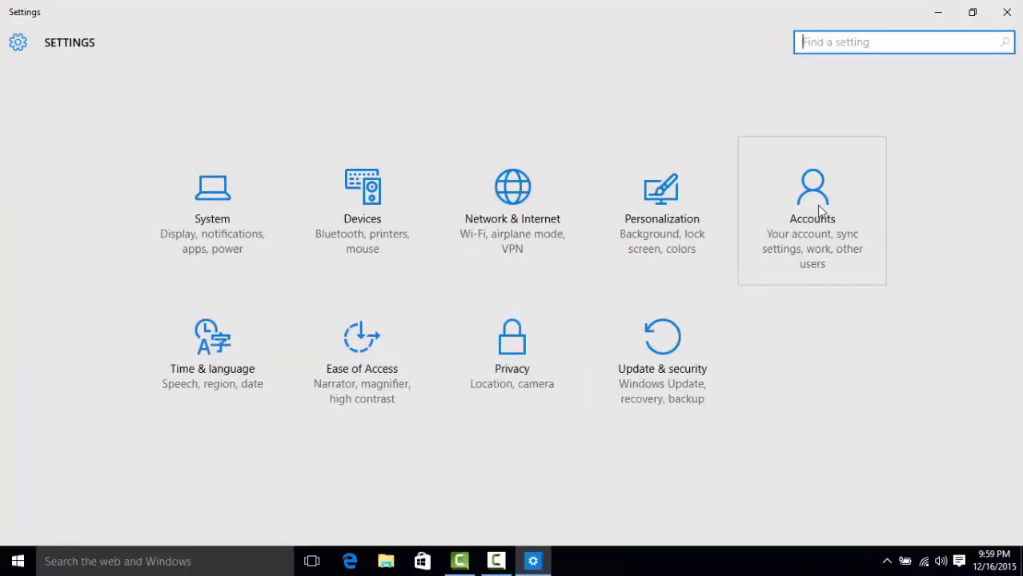
left_click(815, 206)
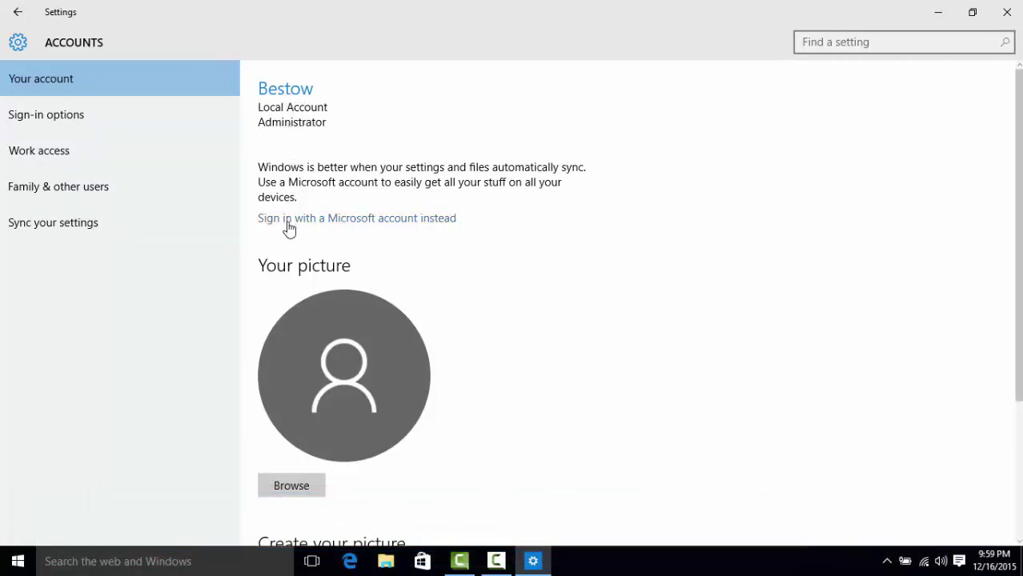
left_click(337, 224)
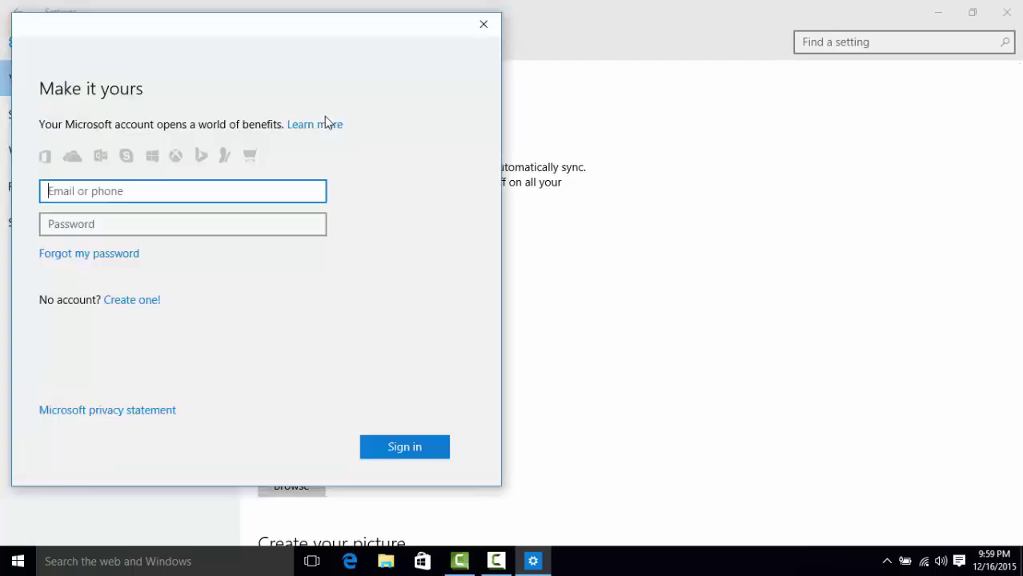
Enter the Microsoft account's e-mail address and password, then sign in.
left_click_drag(287, 32, 430, 41)
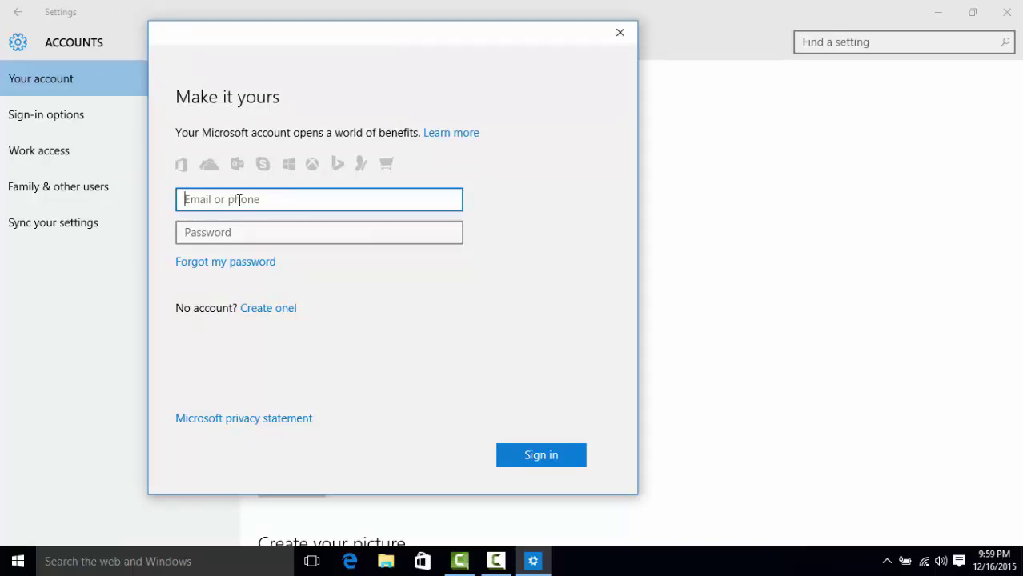
left_click(187, 234)
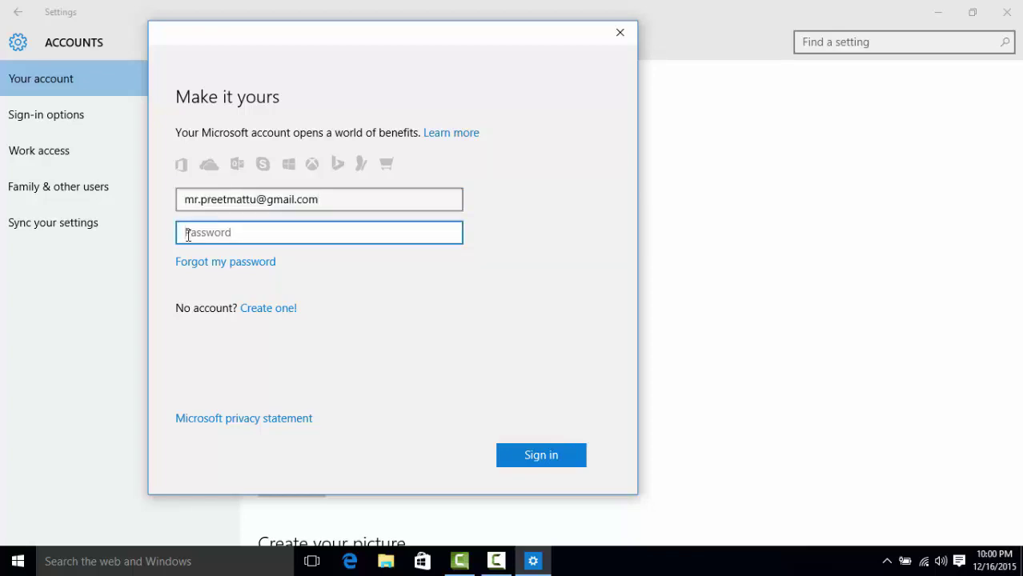
key("ctrl+v")
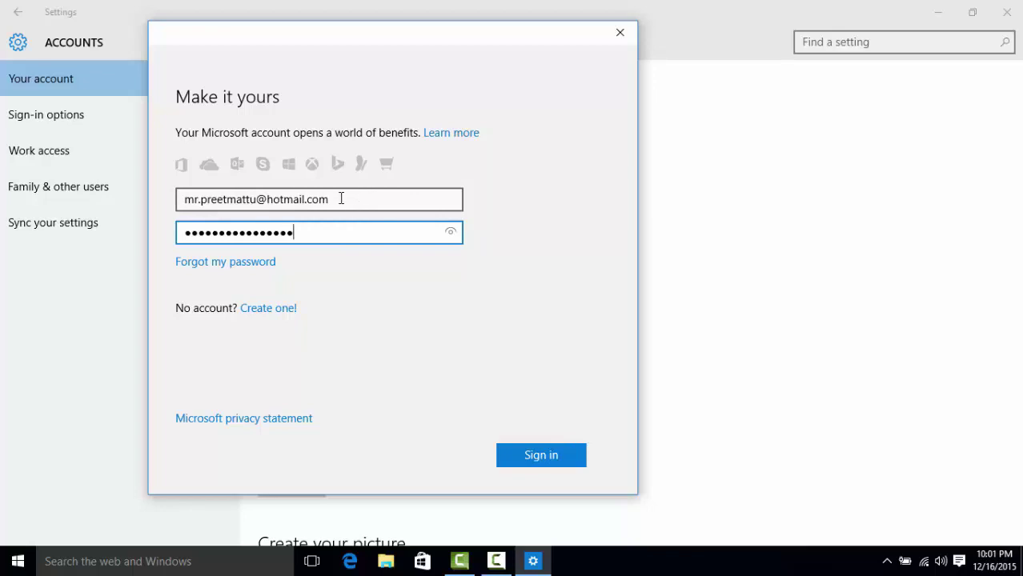
left_click(356, 203)
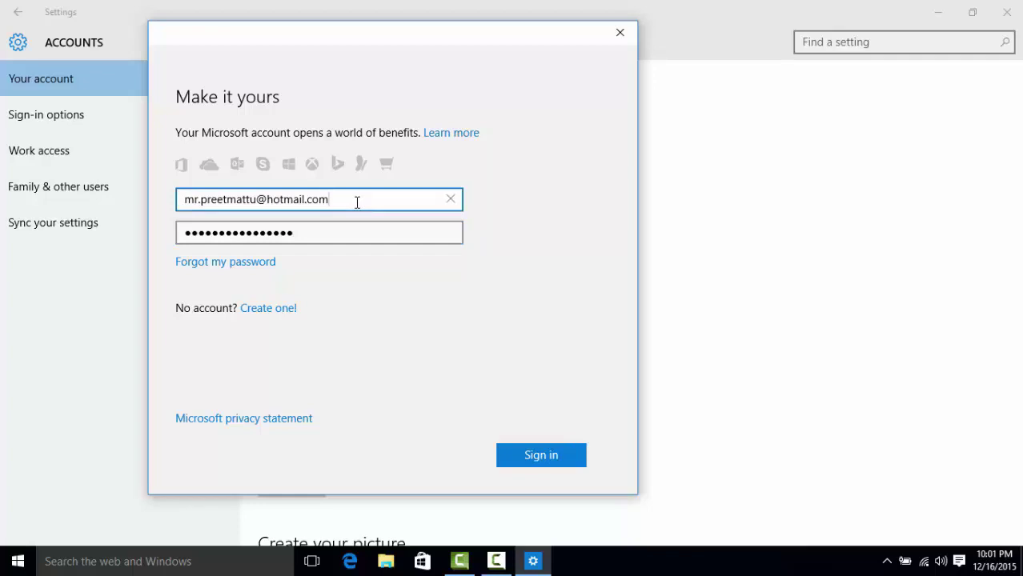
left_click(339, 240)
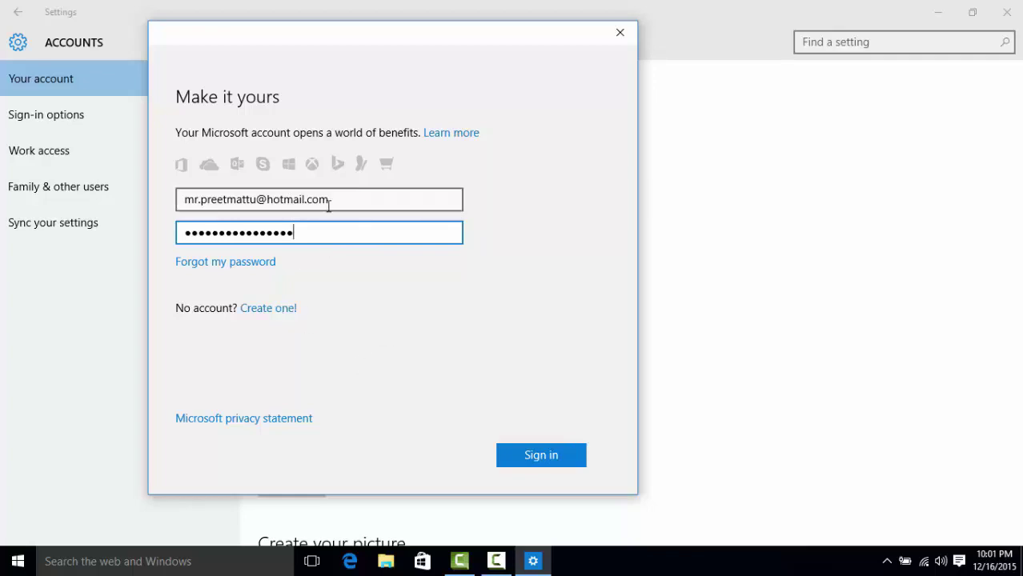
left_click(542, 456)
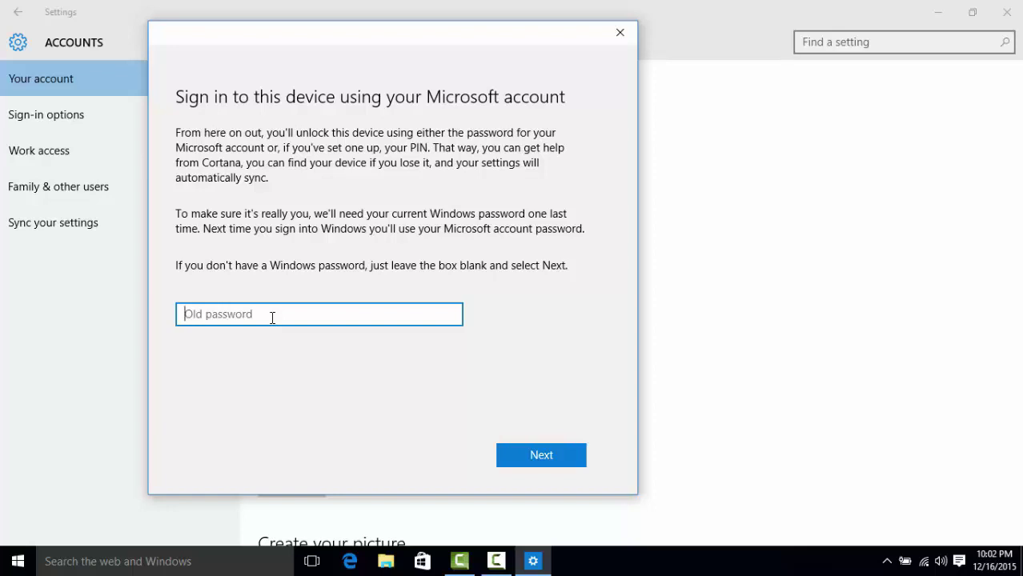
Leave the old Windows password blank and continue to the next step.
left_click(569, 461)
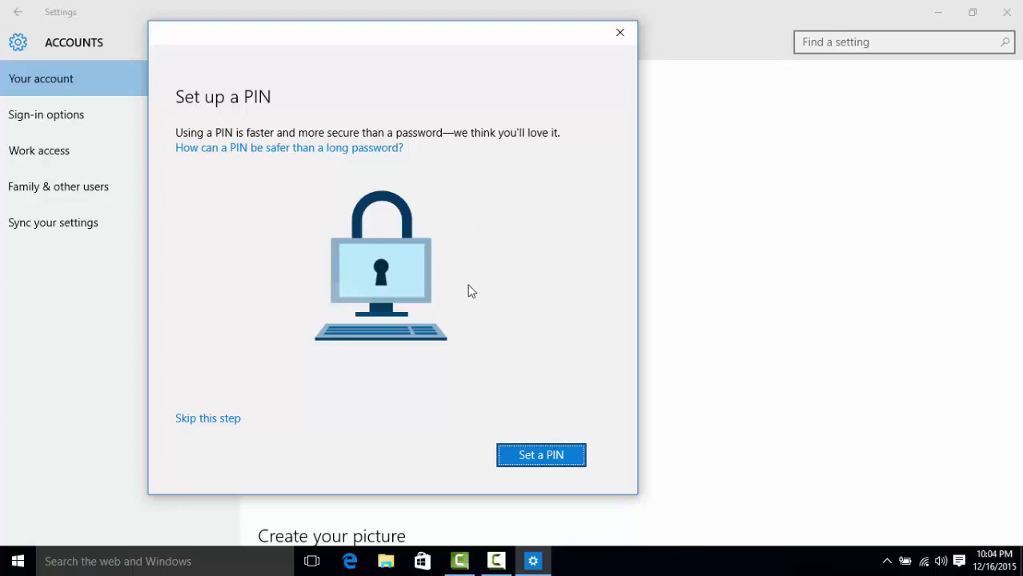
Create a six-digit PIN, enter it in both New PIN and Confirm PIN, and save it.
left_click(551, 458)
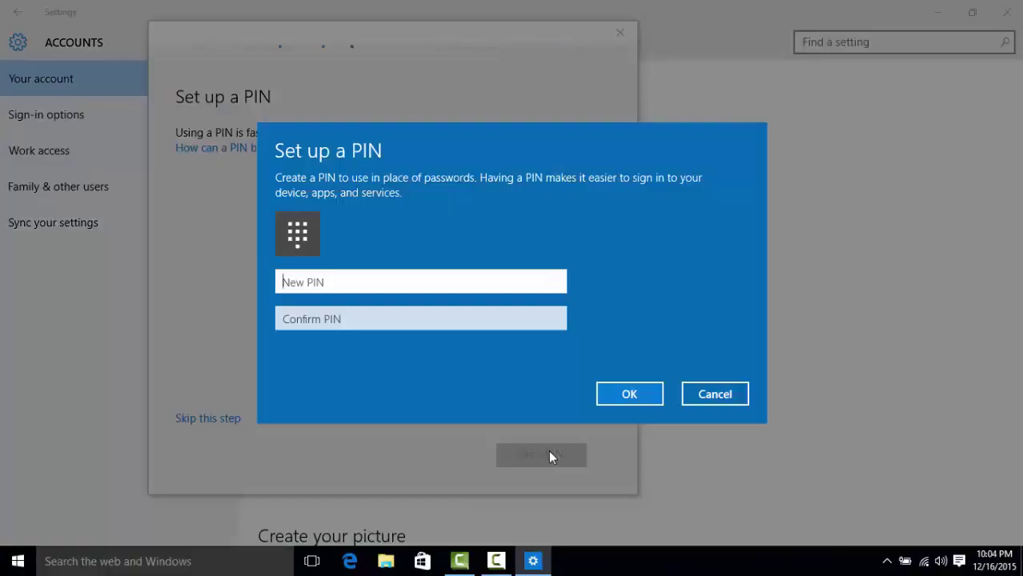
type("123456")
key("Tab")
type("123456")
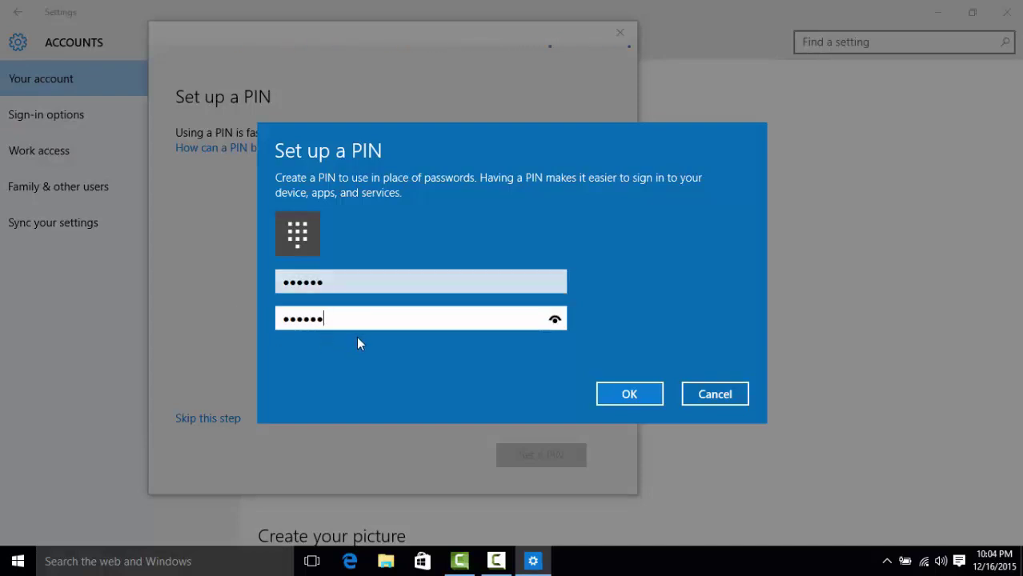
left_click(629, 393)
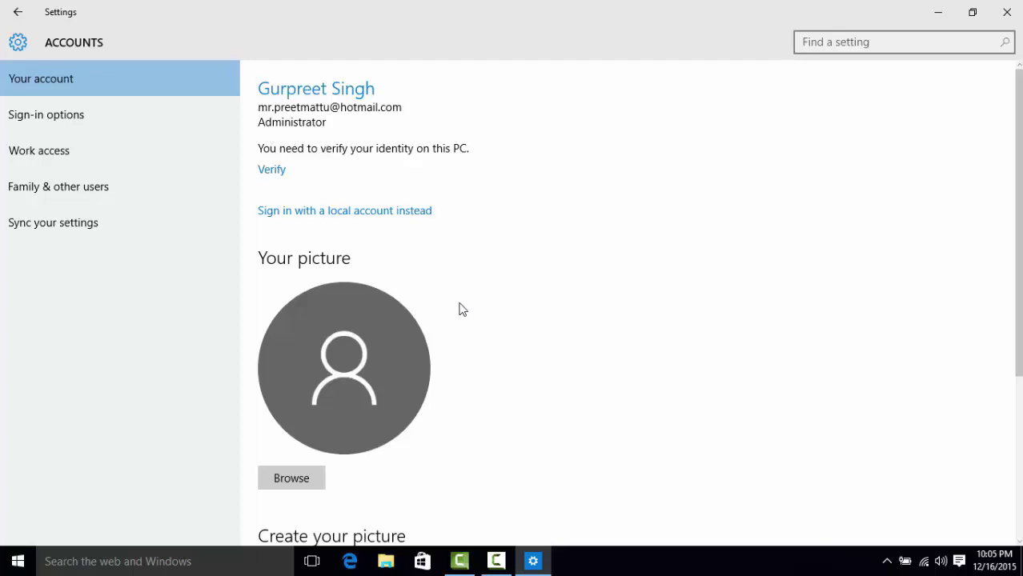
scroll(341, 350, "down", 2)
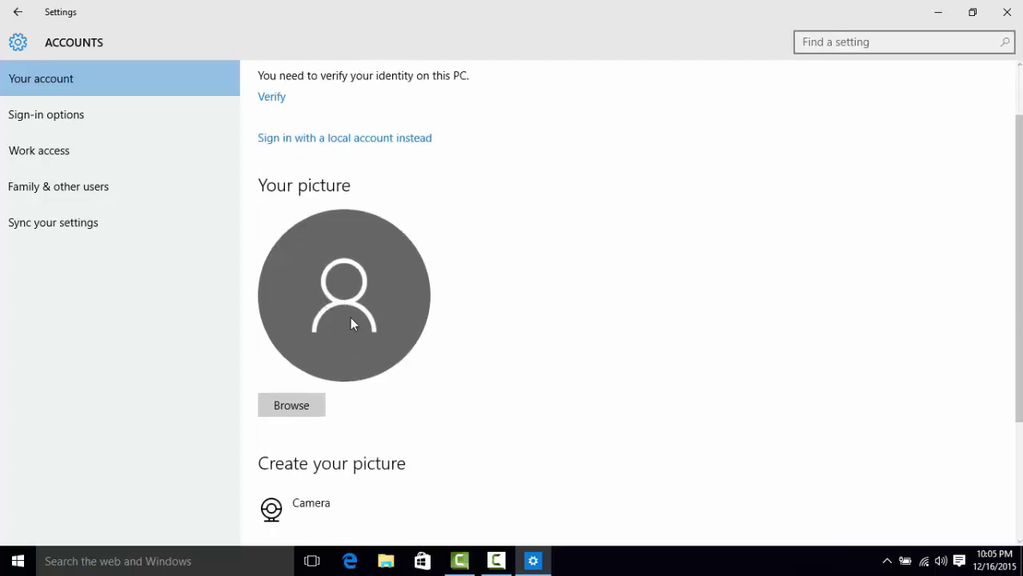
scroll(364, 328, "down", 4)
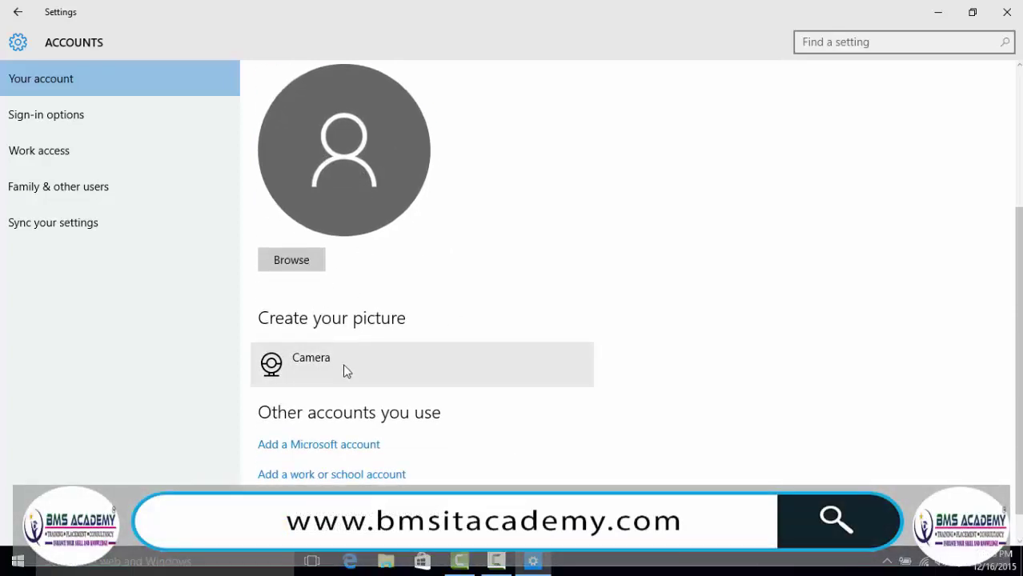
scroll(345, 360, "down", 1)
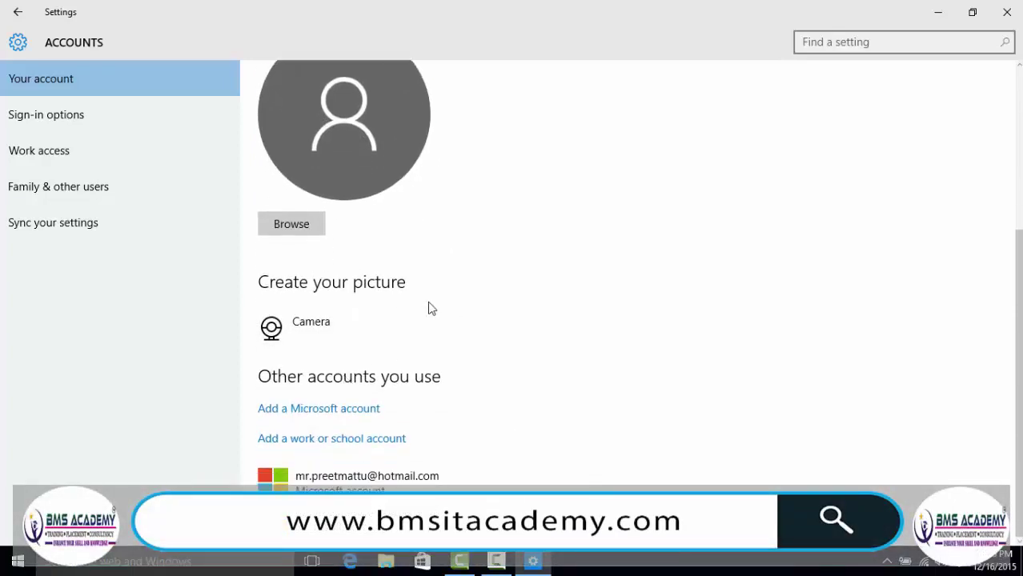
scroll(429, 292, "up", 6)
scroll(429, 304, "down", 6)
scroll(429, 311, "up", 6)
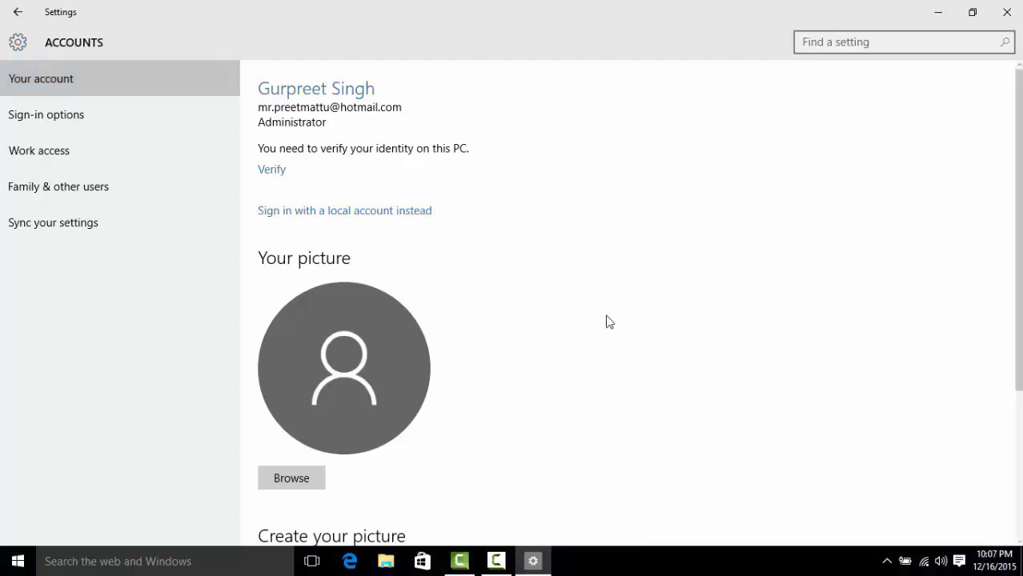
Close Settings, reopen account settings from the Start menu's user name, then close Settings again.
left_click(1006, 12)
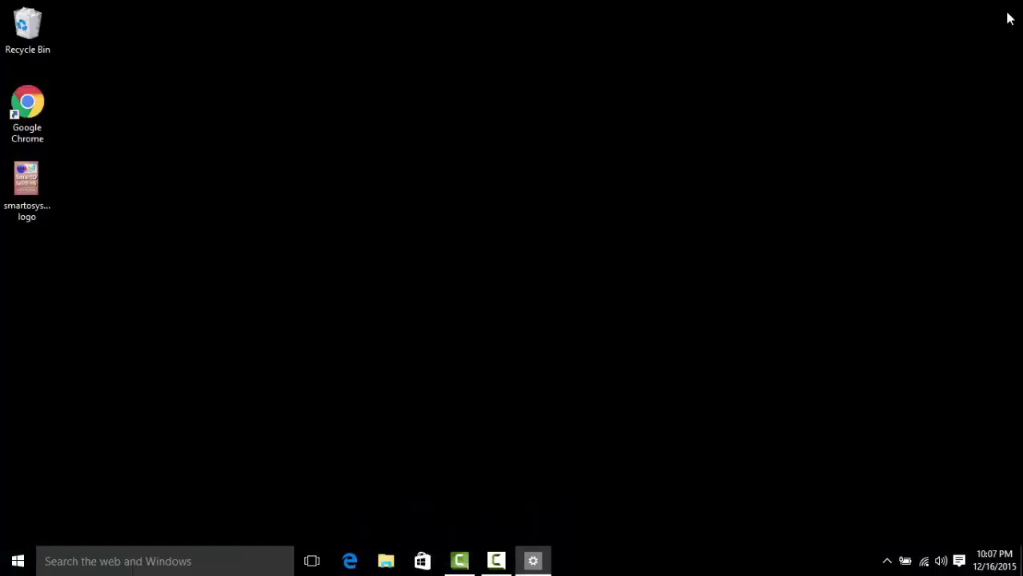
left_click(17, 562)
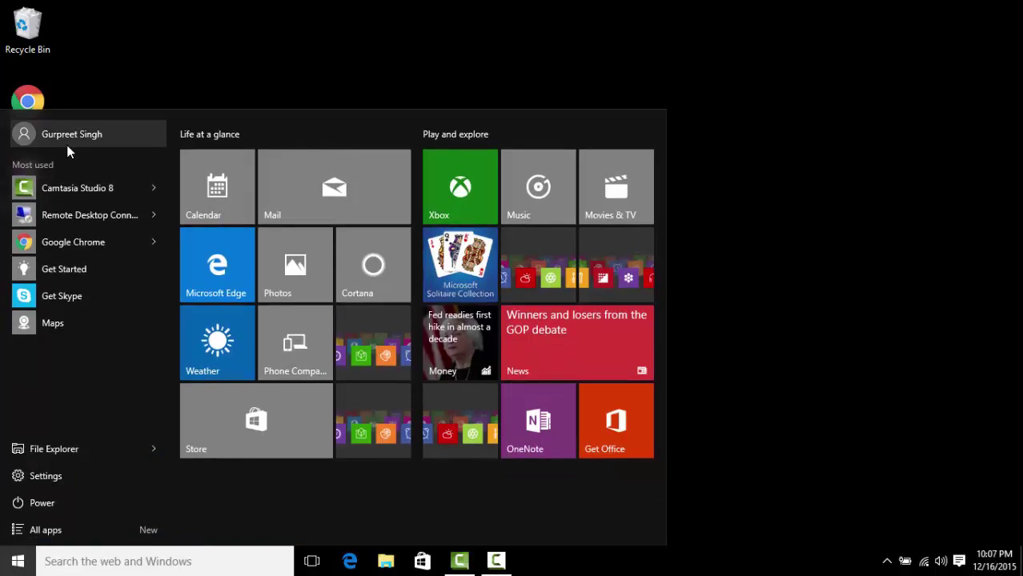
left_click(72, 136)
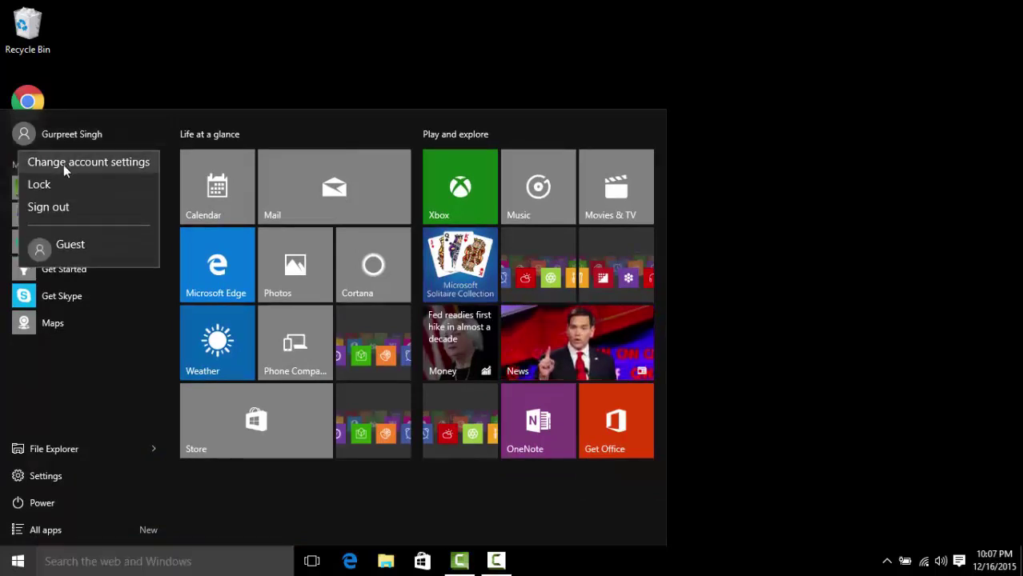
left_click(63, 165)
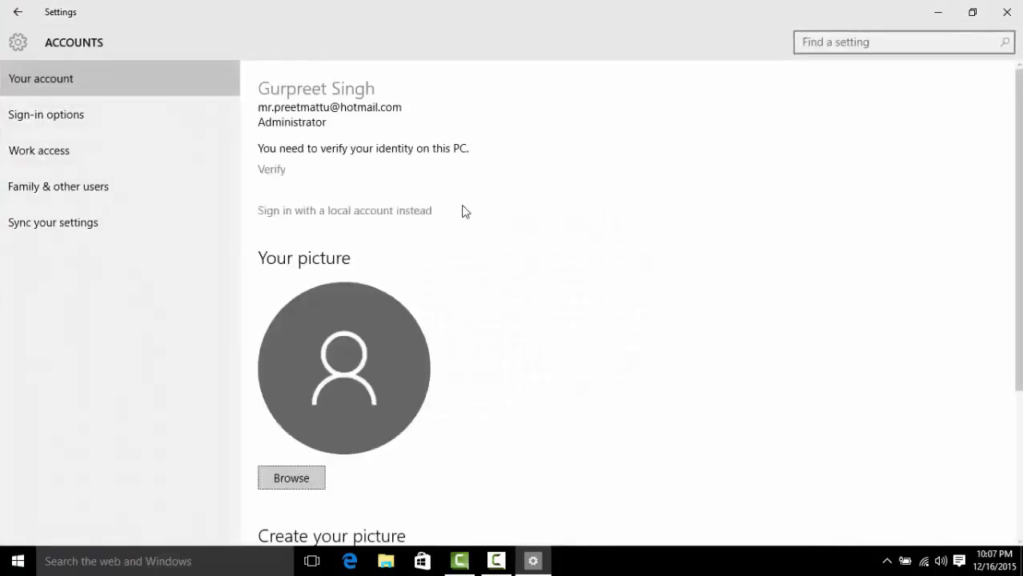
left_click(1005, 13)
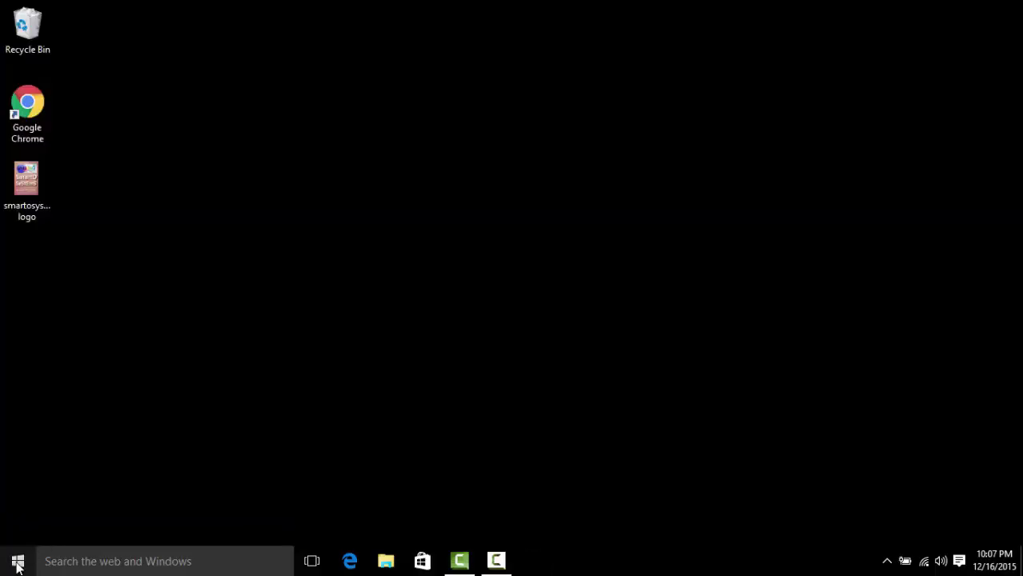
Check the signed-in Microsoft account in the Start menu's user options, then dismiss Start.
left_click(18, 563)
left_click(64, 137)
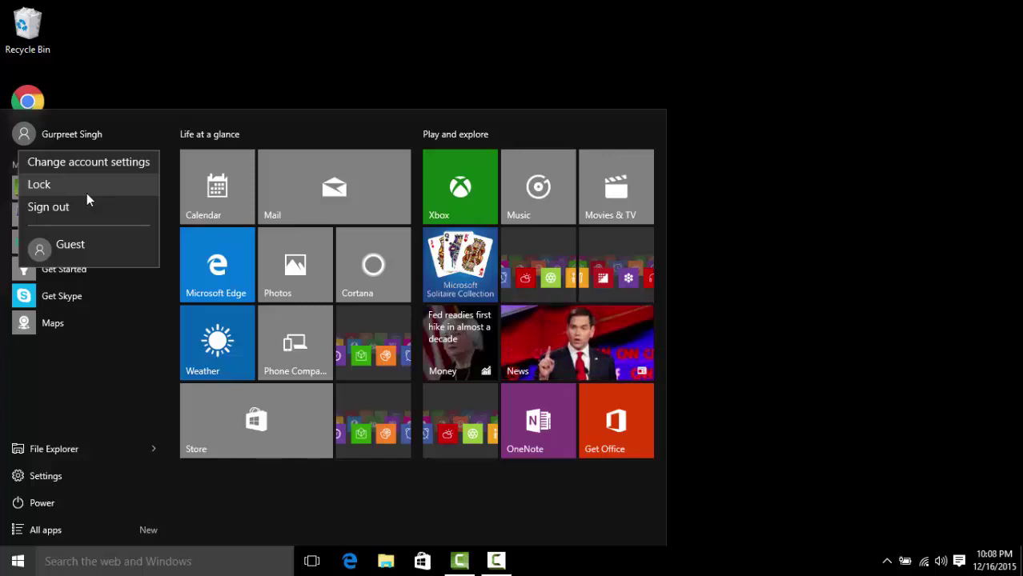
left_click(263, 48)
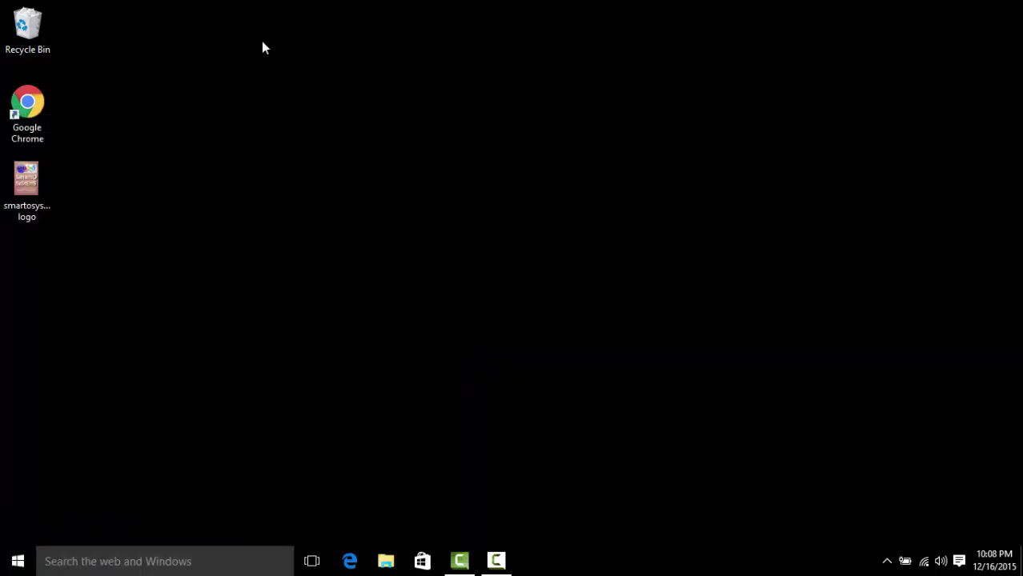